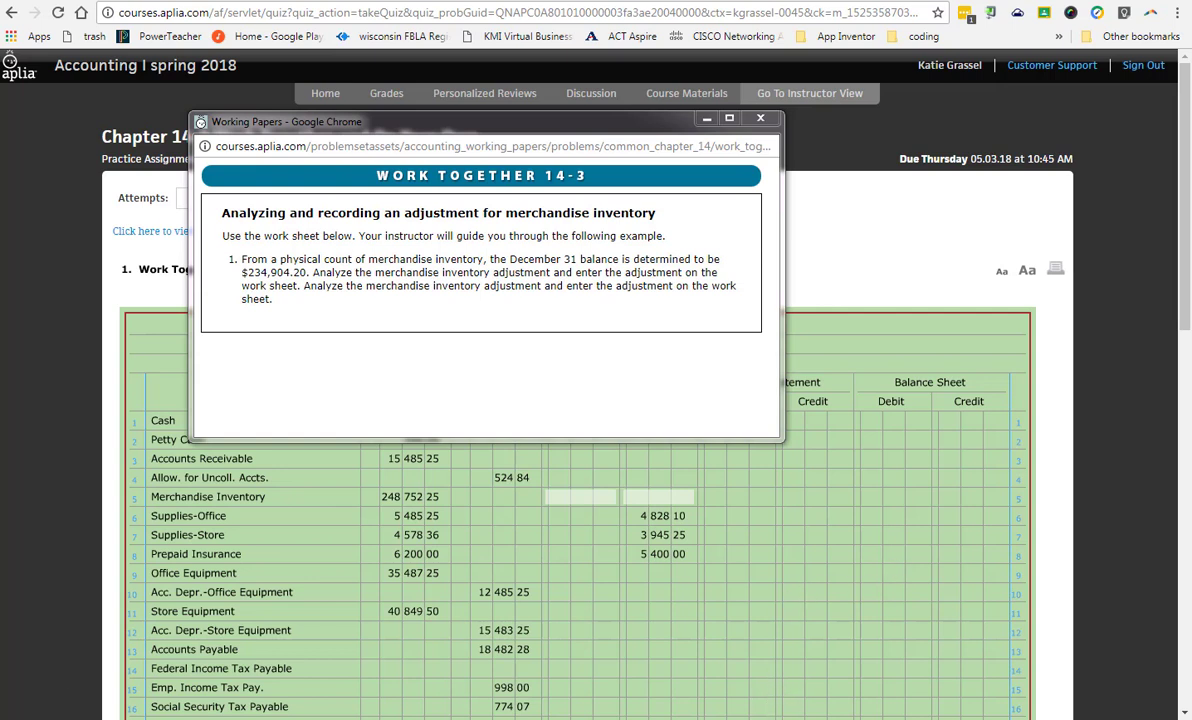
- Enter 13,848.05 as the Merchandise Inventory adjustment credit and the Income Summary adjustment debit
left_click_drag(449, 121, 5, 121)
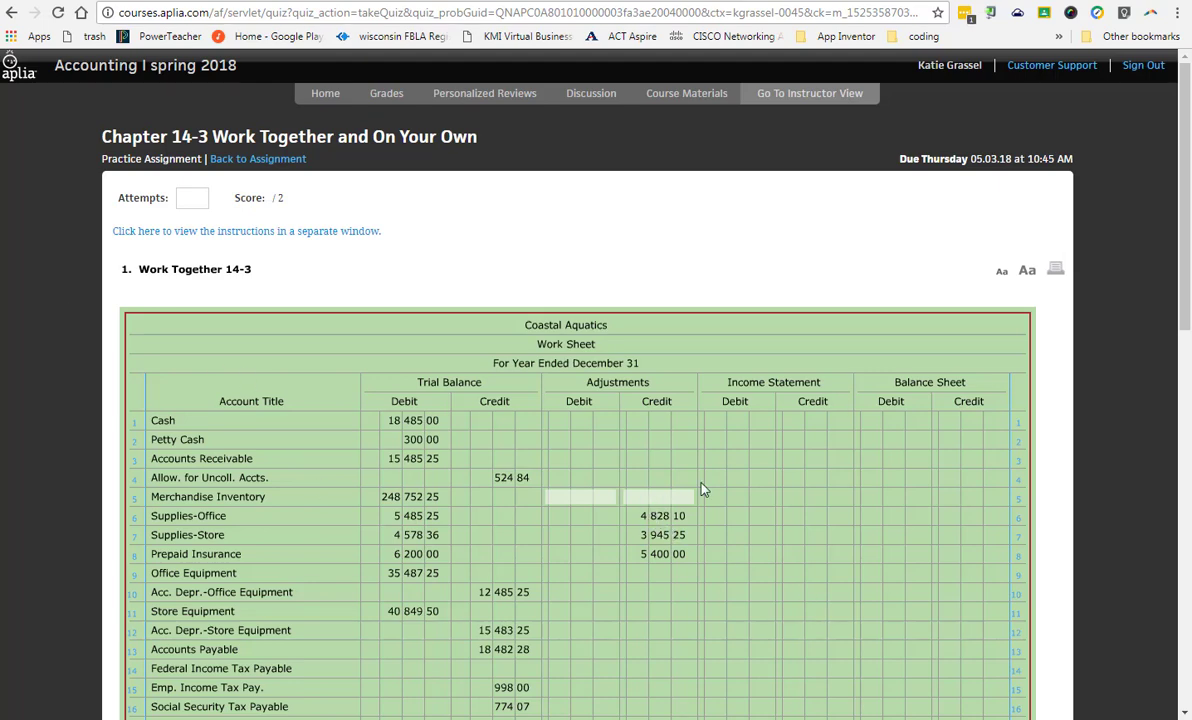
scroll(733, 483, "down", 3)
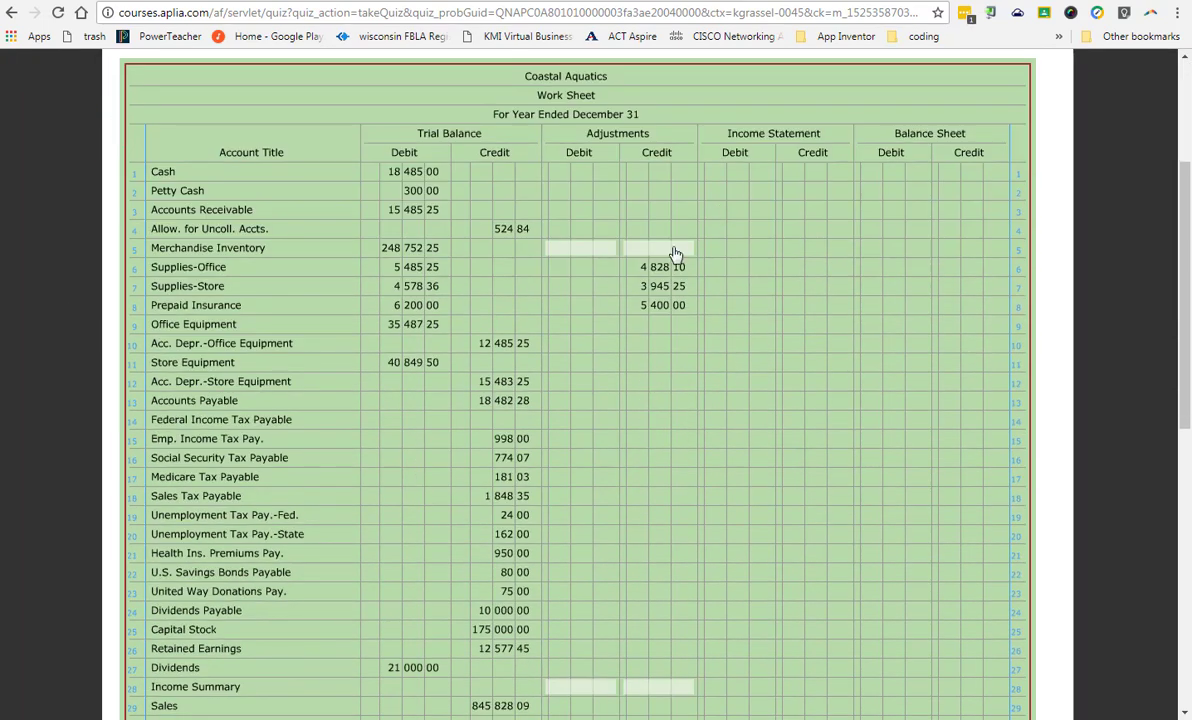
left_click(673, 250)
type("13848.05")
key("Tab")
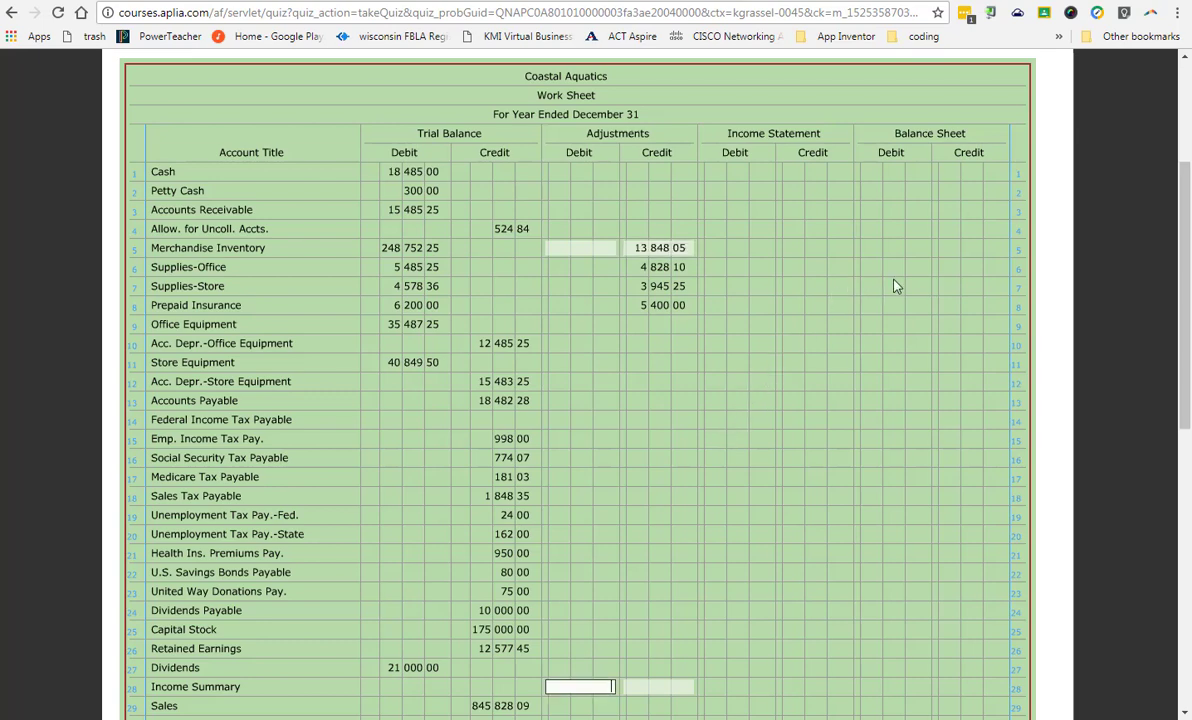
scroll(644, 606, "down", 3)
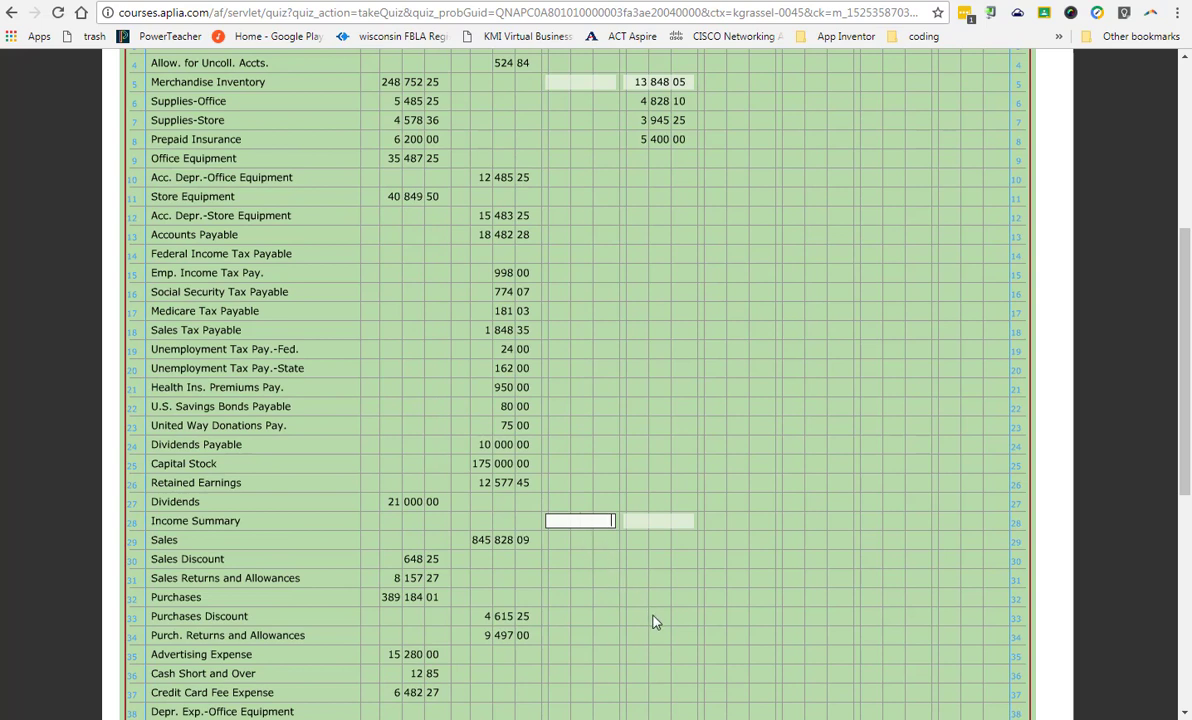
type("13848.05")
key("Tab")
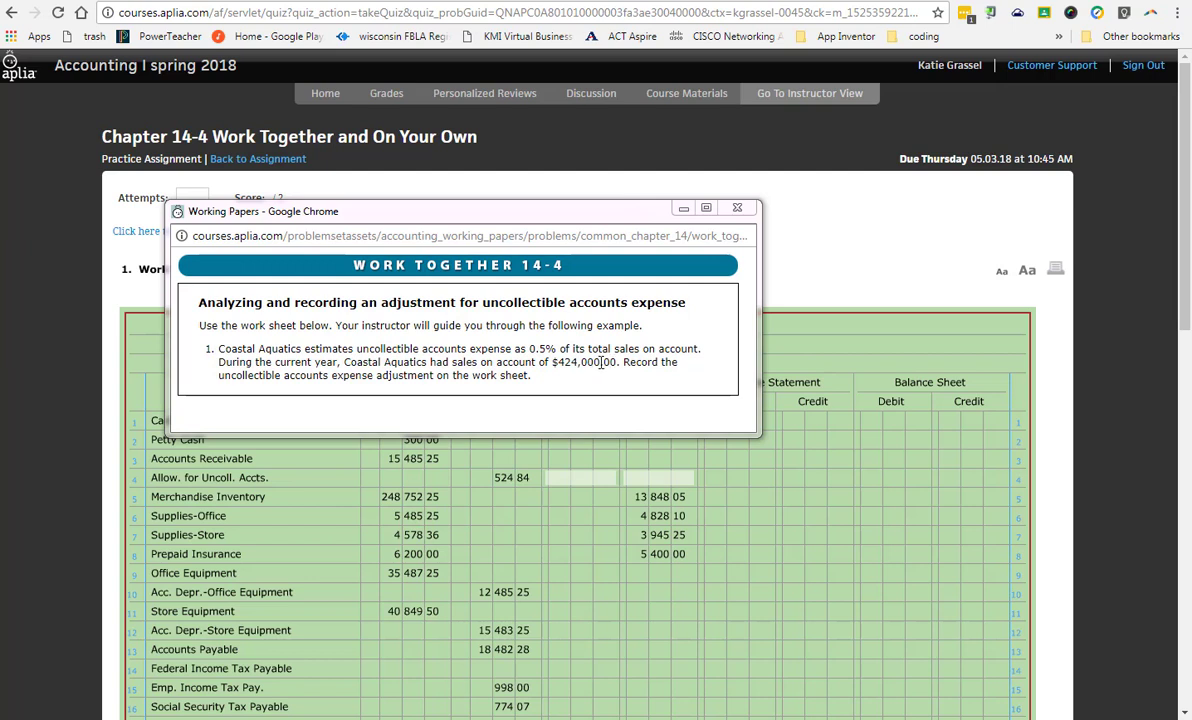
- Enter 2,120 in the row 4 Adjustments Credit cell for Allowance for Uncollectible Accounts
left_click_drag(600, 363, 557, 363)
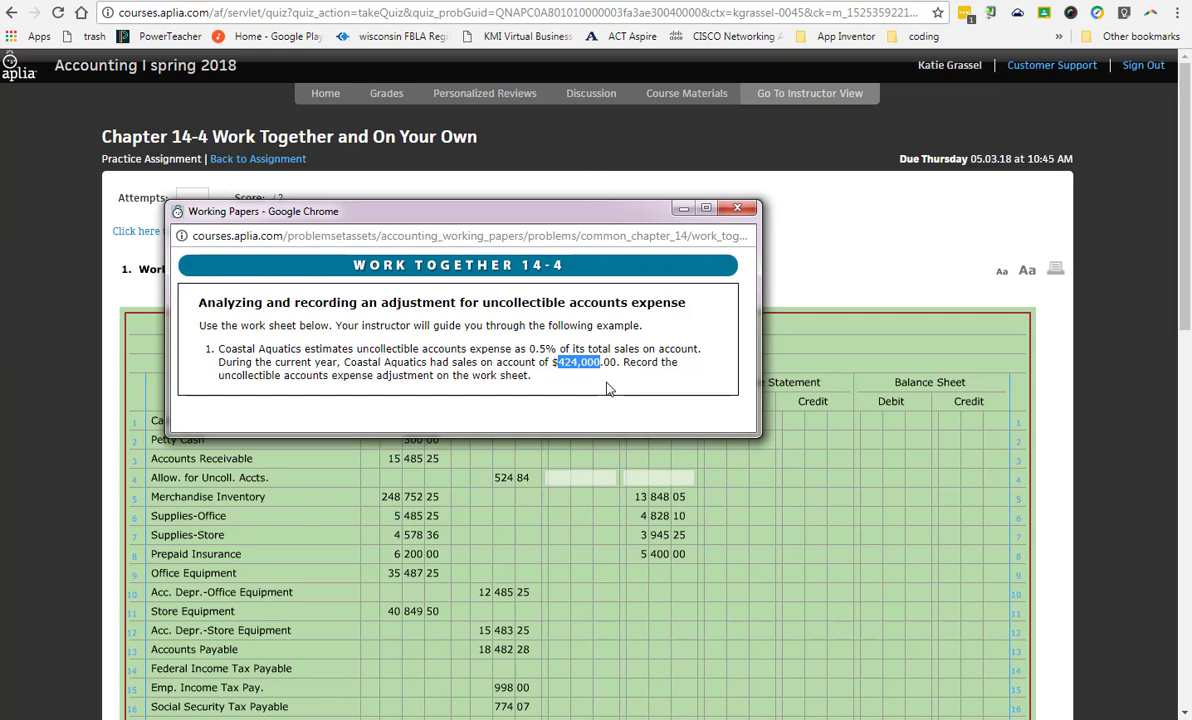
left_click(652, 479)
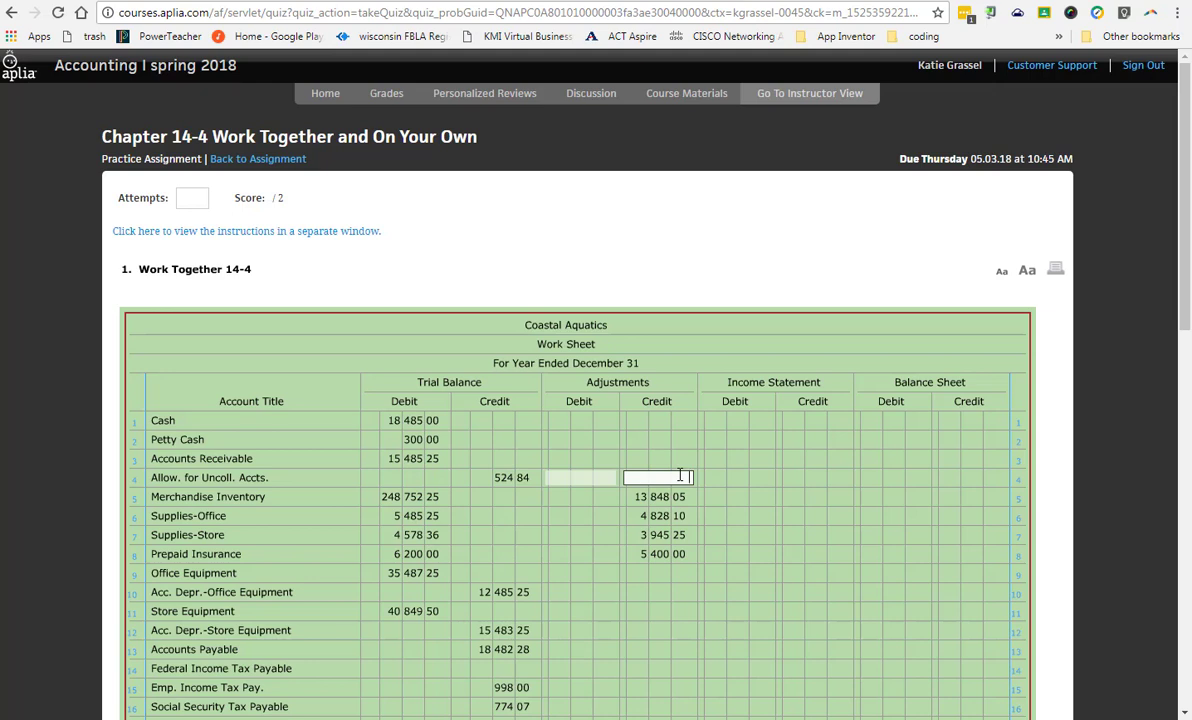
type("2120")
key("Return")
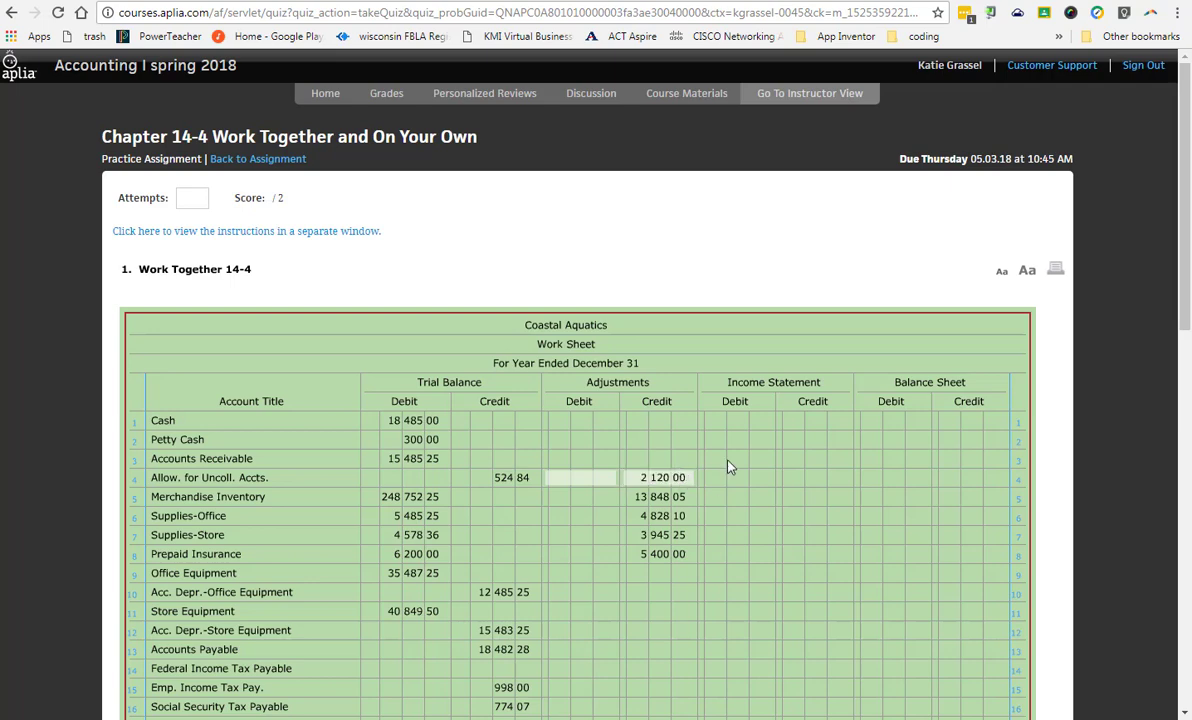
- Debit Uncollectible Accounts Exp. 2,120 in the Adjustments column and check the answer
scroll(660, 533, "down", 3)
scroll(660, 530, "down", 1)
scroll(665, 526, "down", 3)
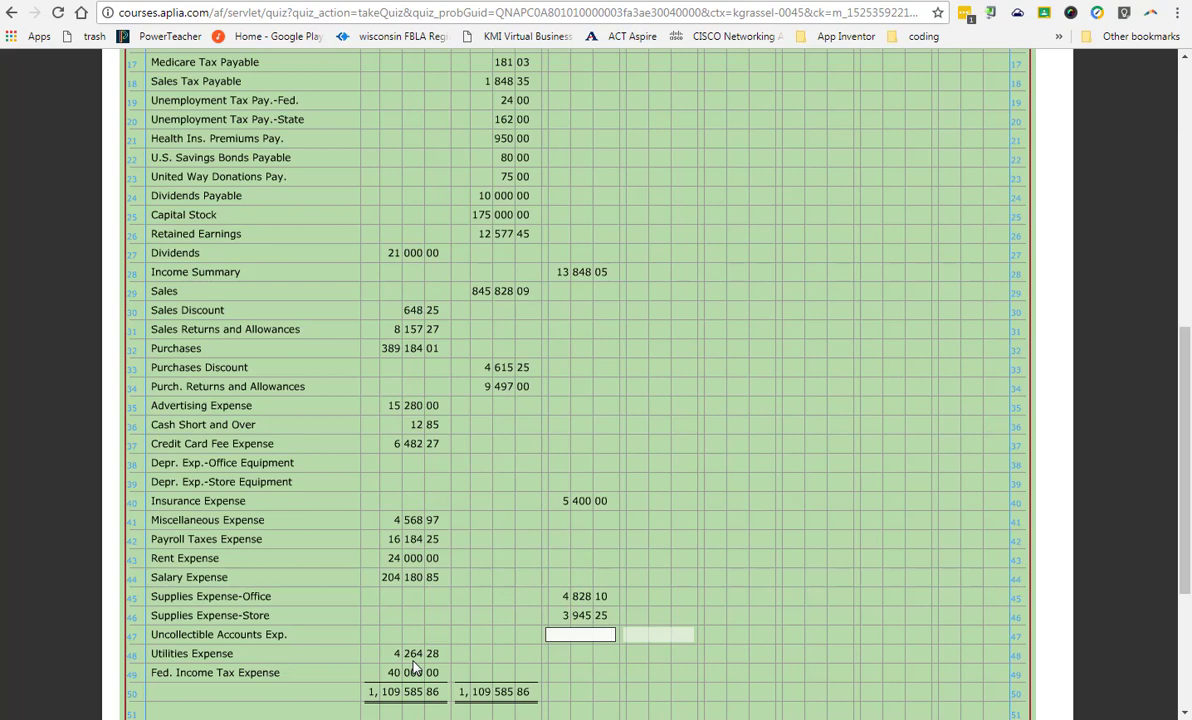
type("2 120")
key("Tab")
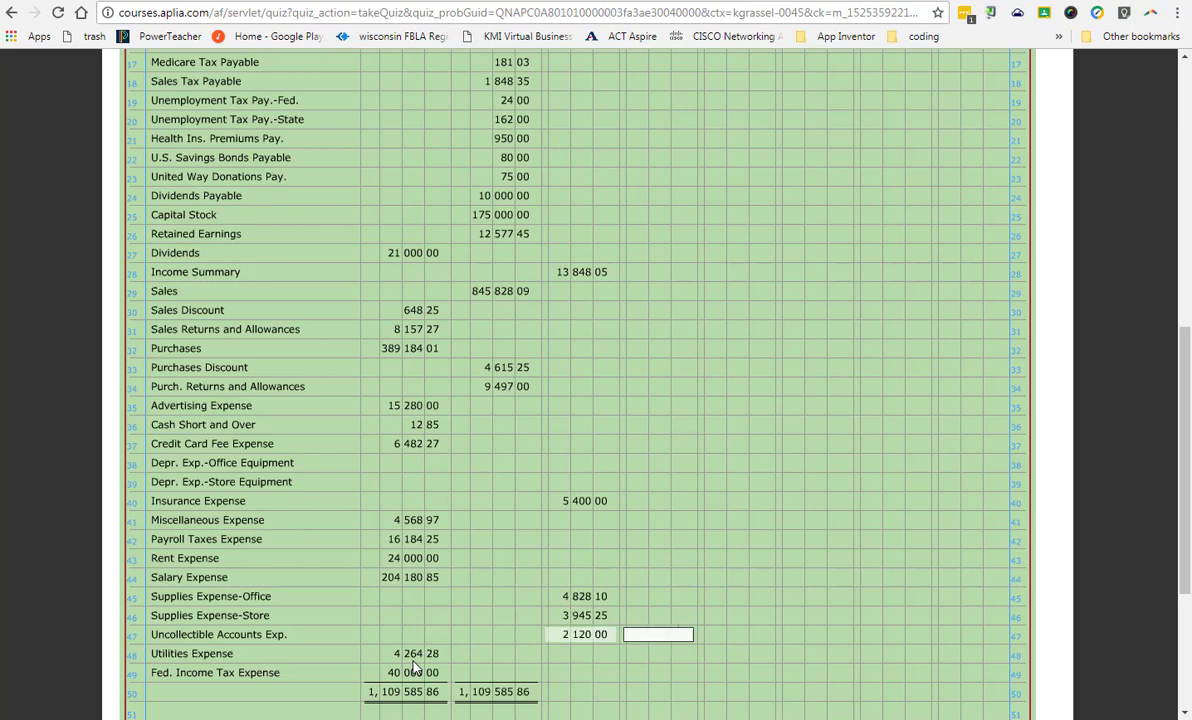
scroll(1037, 521, "down", 2)
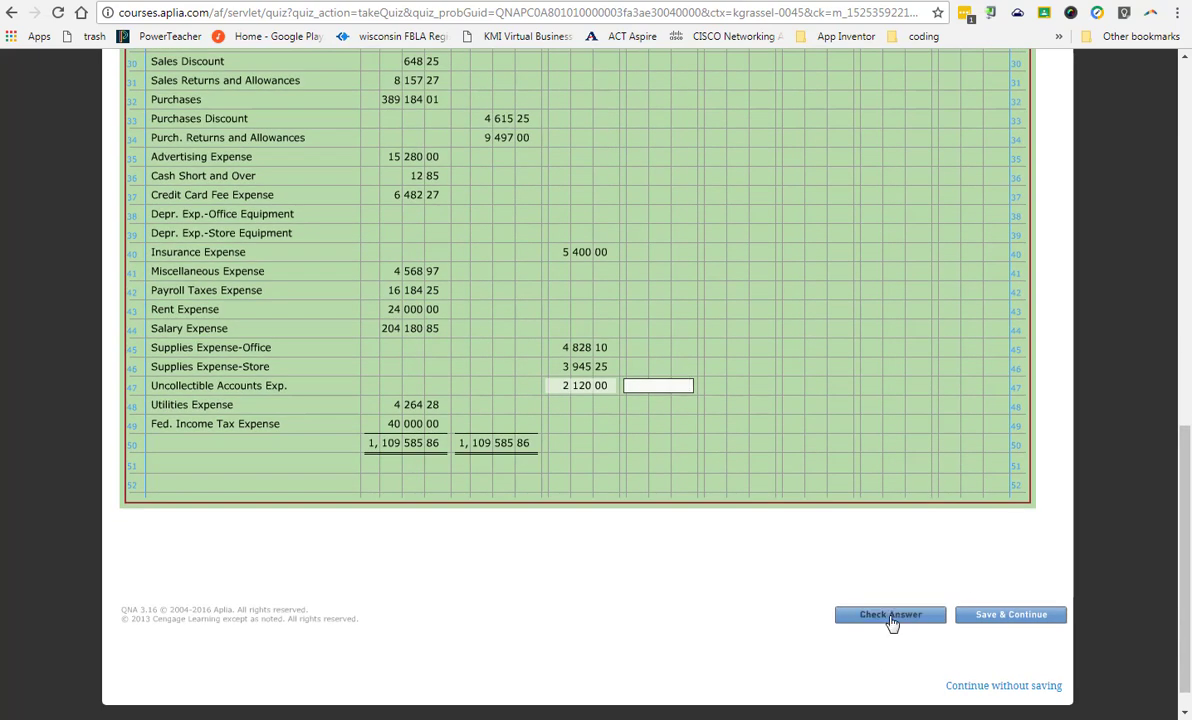
left_click(893, 618)
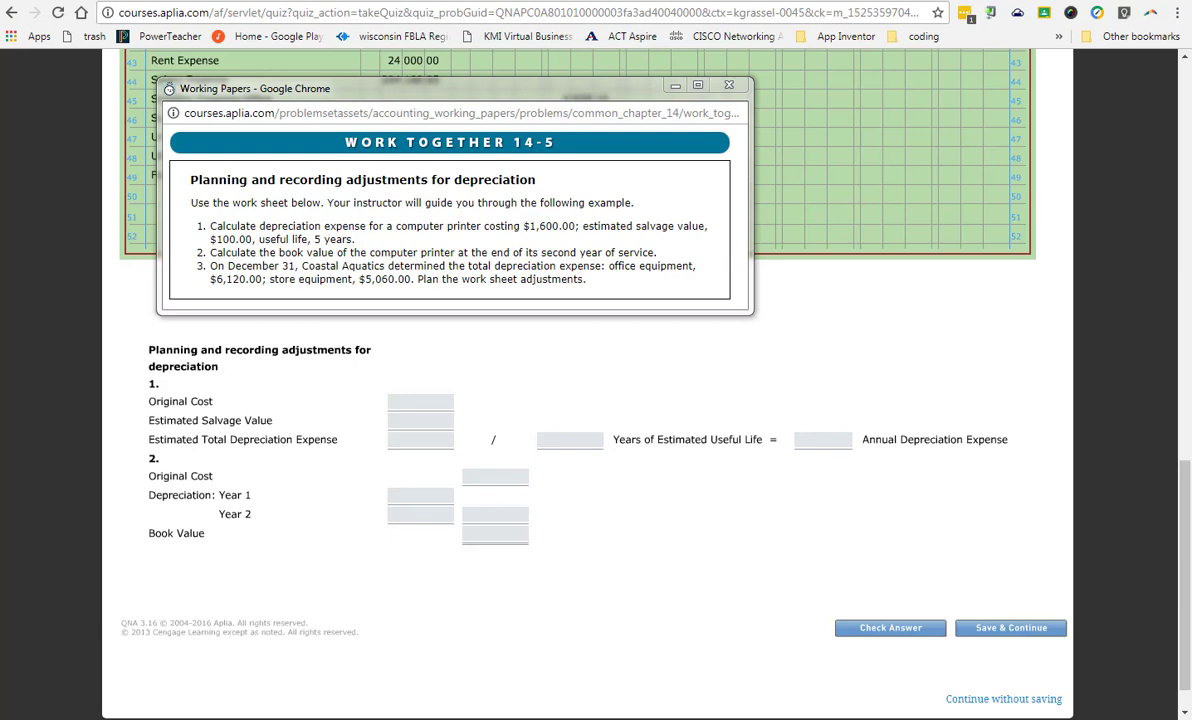
- Fill the printer's depreciation form: cost 1,600, salvage 100, total 1,500, 5 years, annual 300
left_click(439, 72)
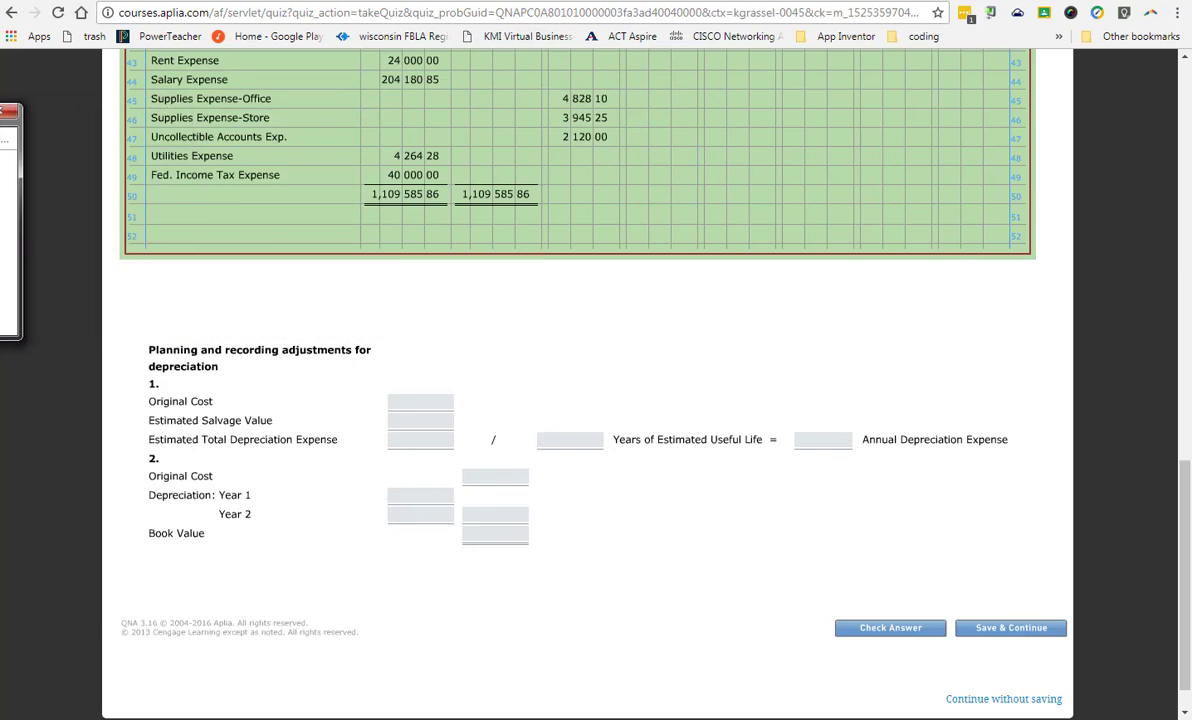
left_click(415, 402)
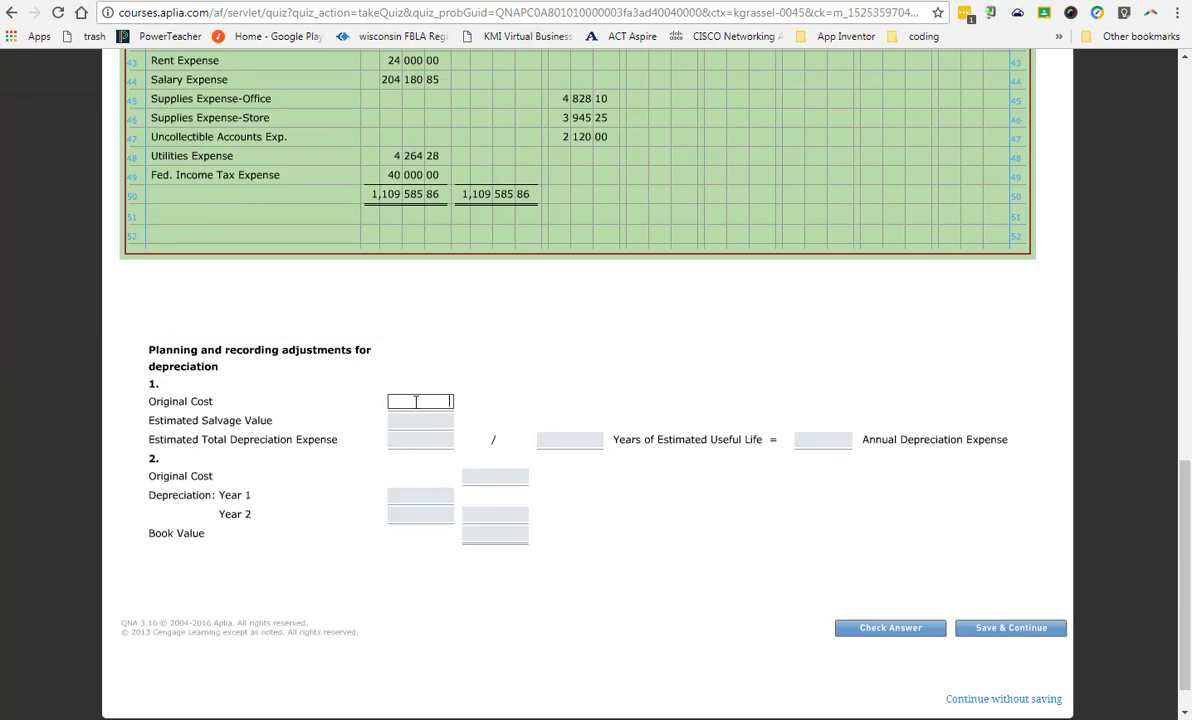
type("1600")
key("Tab")
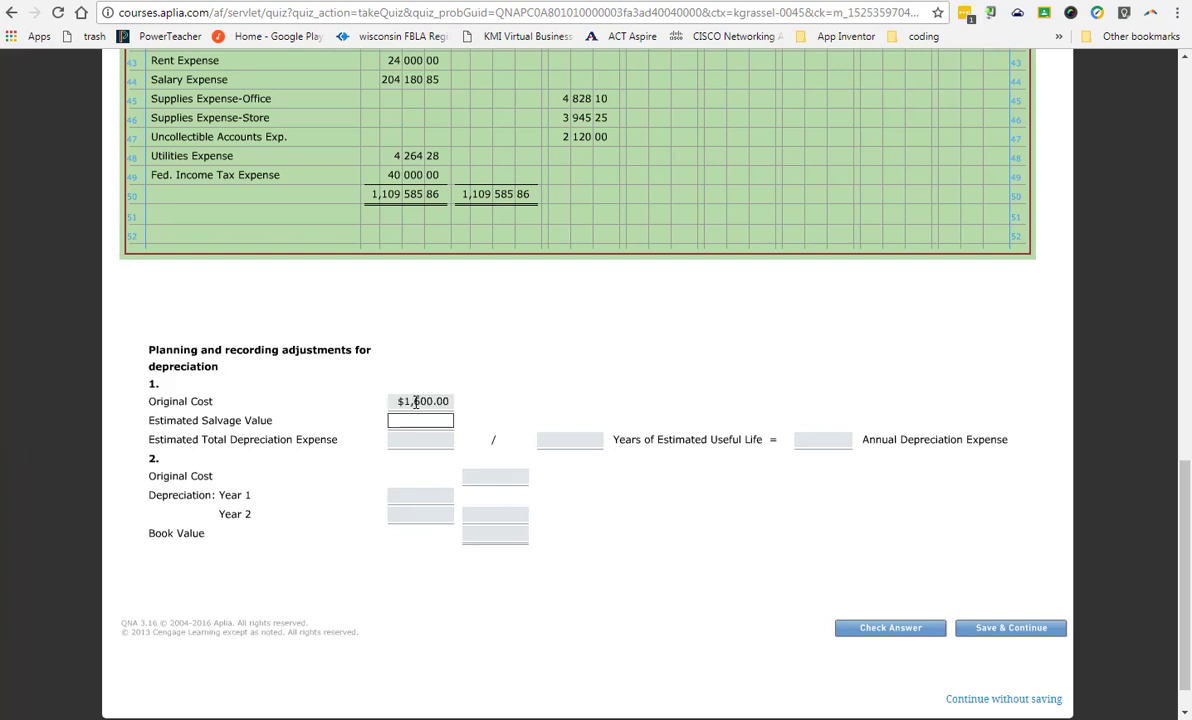
type("100")
key("Tab")
type("1500")
key("Tab")
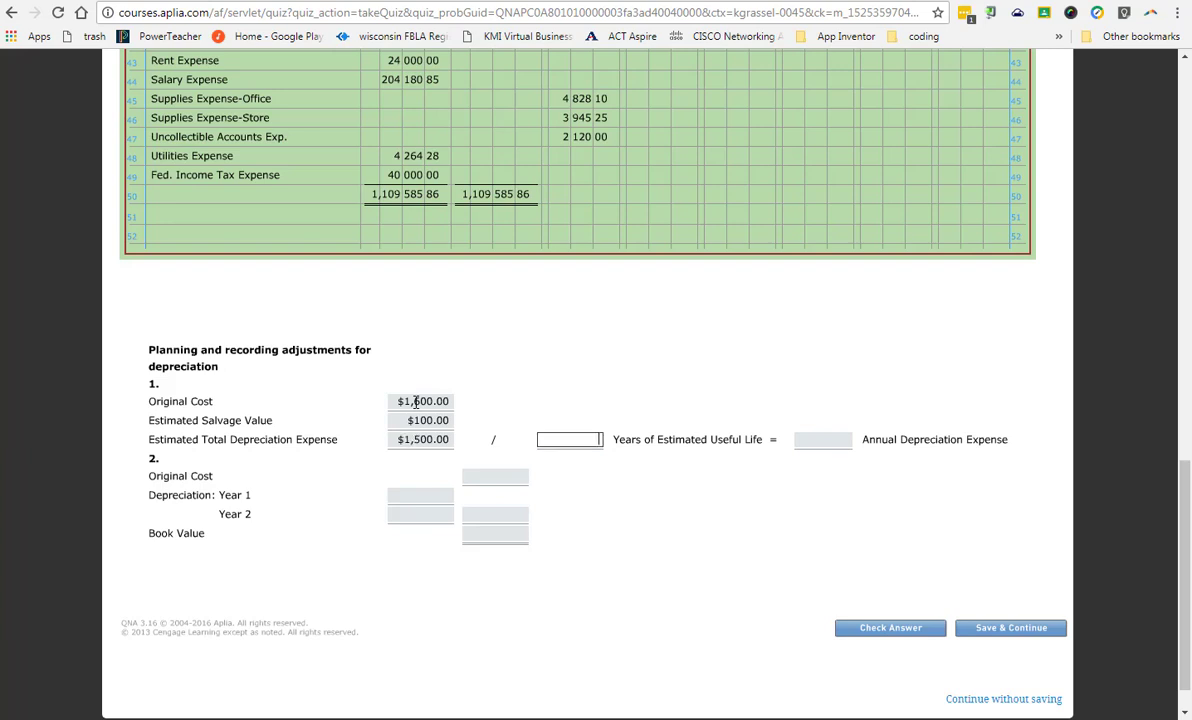
type("5")
key("Tab")
type("300")
key("Tab")
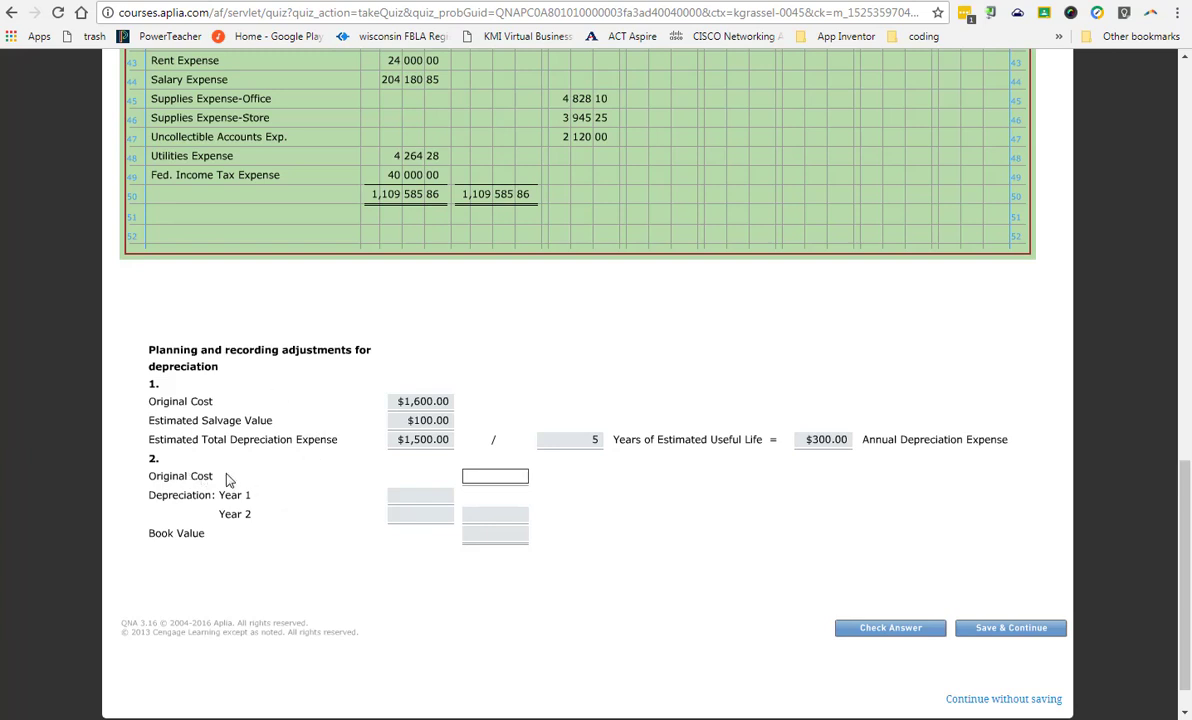
- Enter the $1,600 original cost and the Year 1 depreciation amount in the book value schedule
type("1600")
left_click(513, 499)
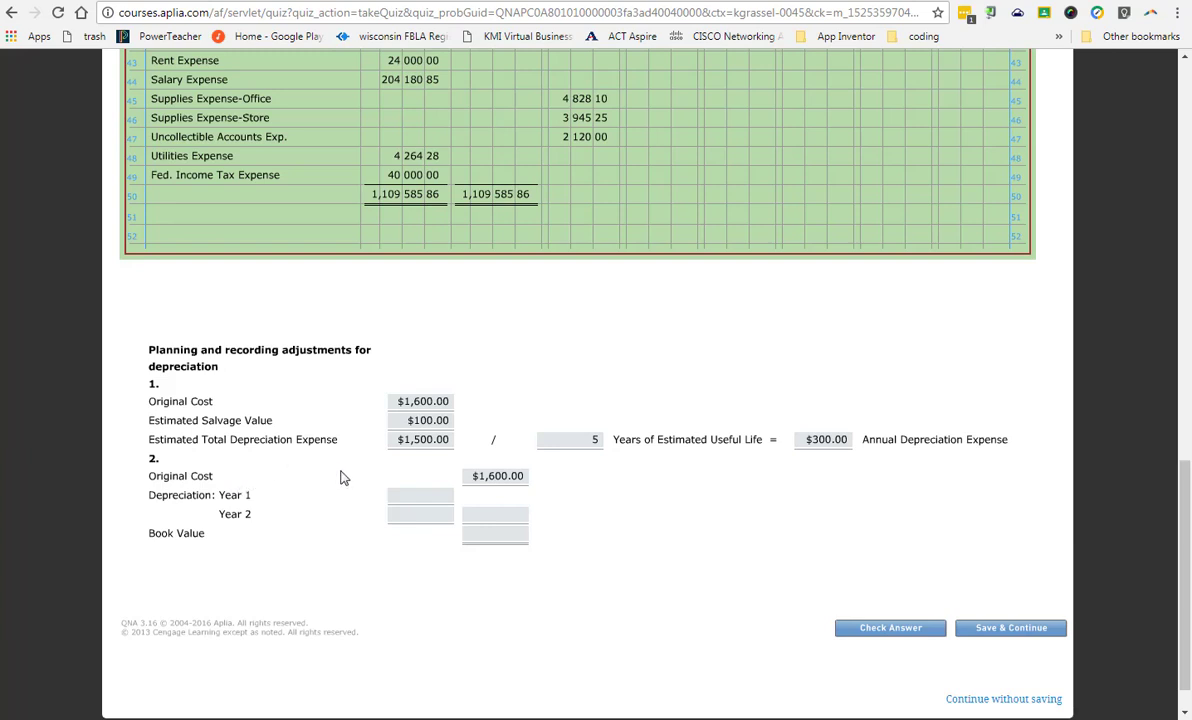
left_click(422, 497)
type("300")
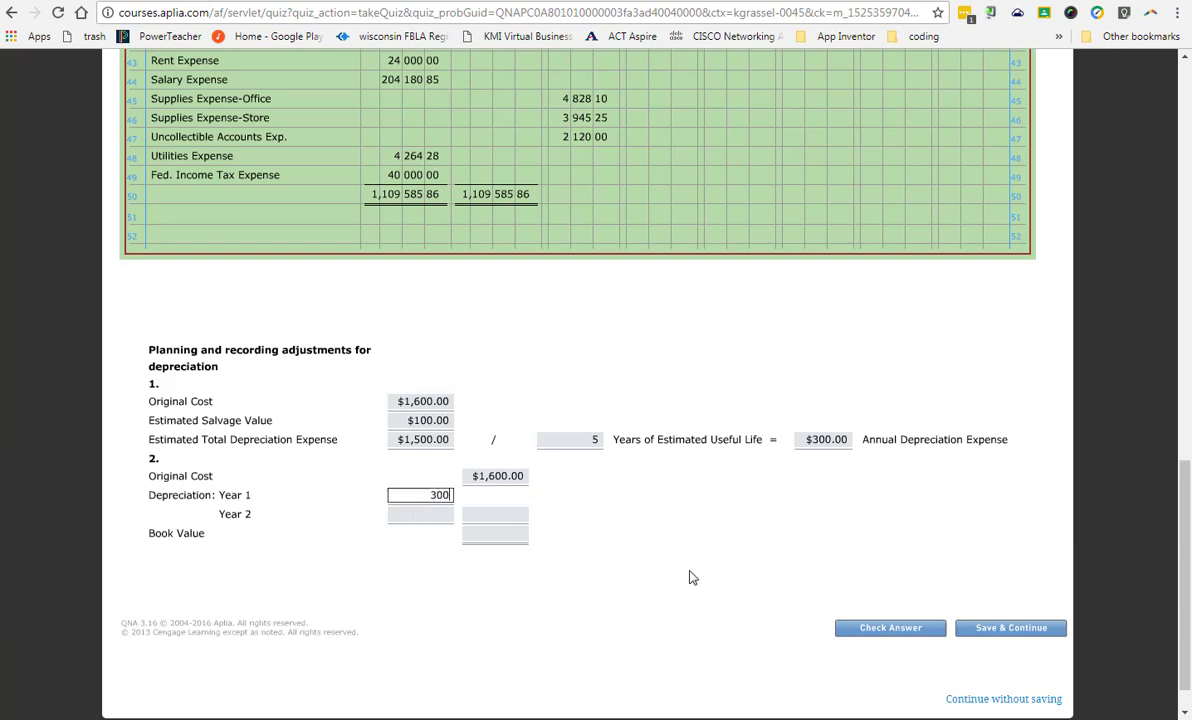
left_click(692, 578)
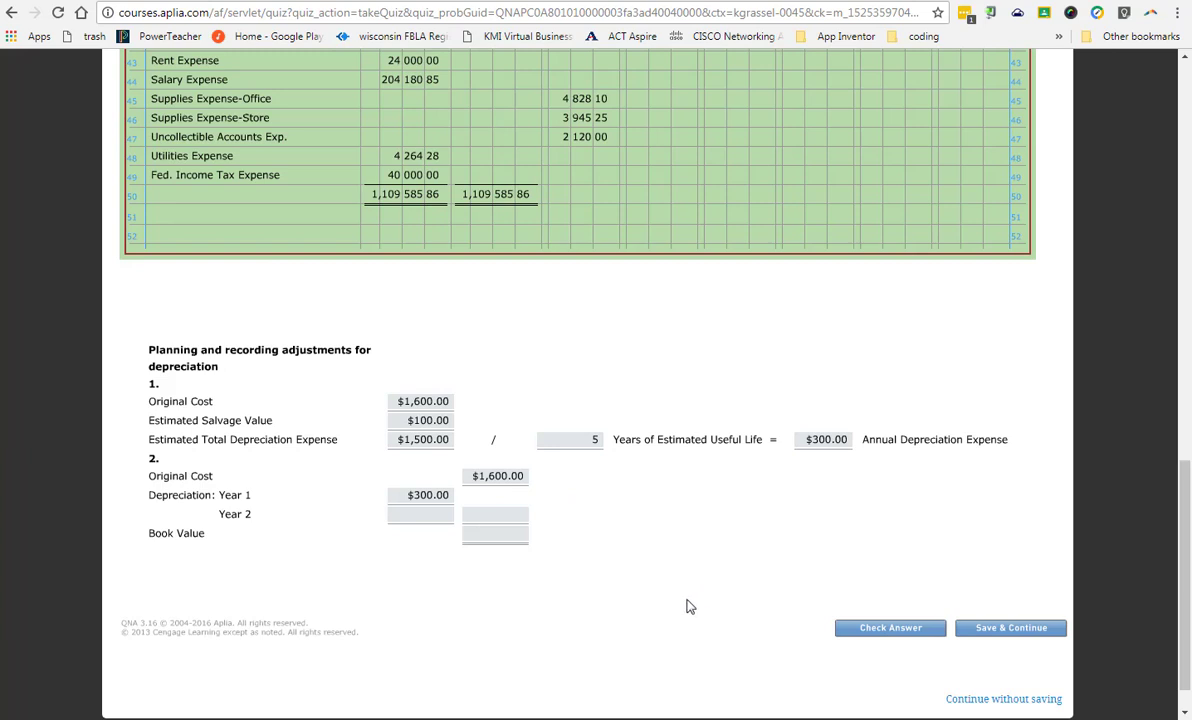
- Enter Year 2 depreciation 300, accumulated depreciation 600, and book value 1,000
left_click(428, 519)
type("300")
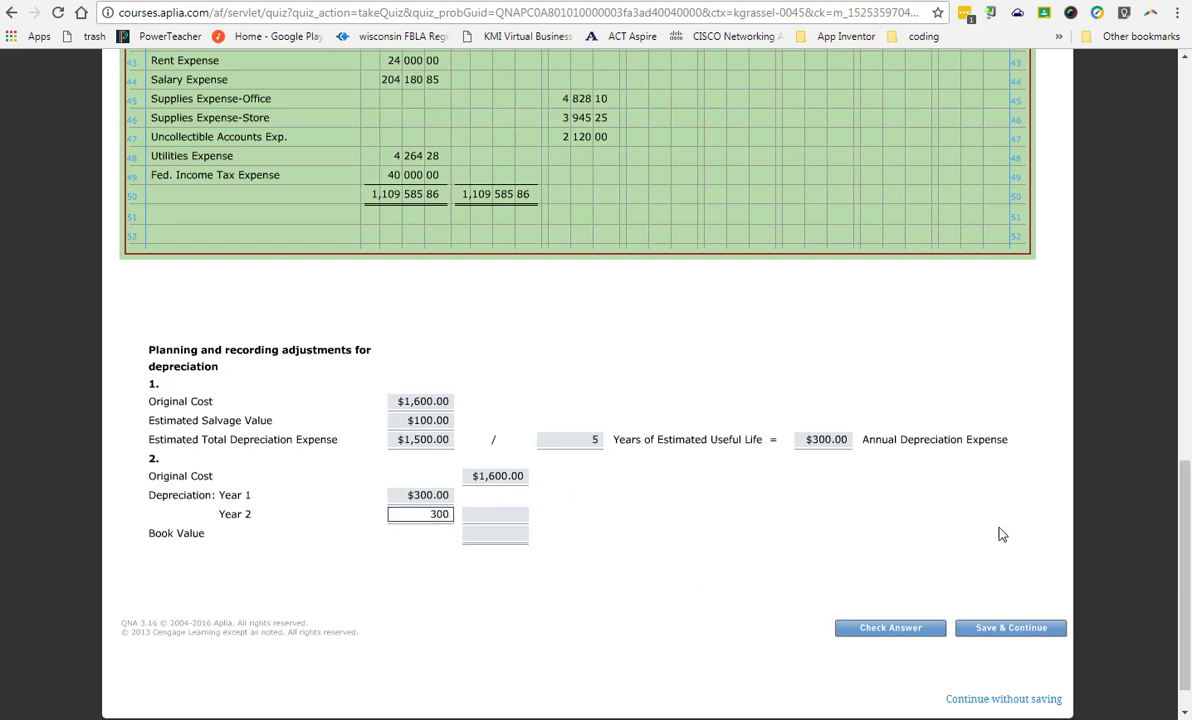
left_click(1004, 535)
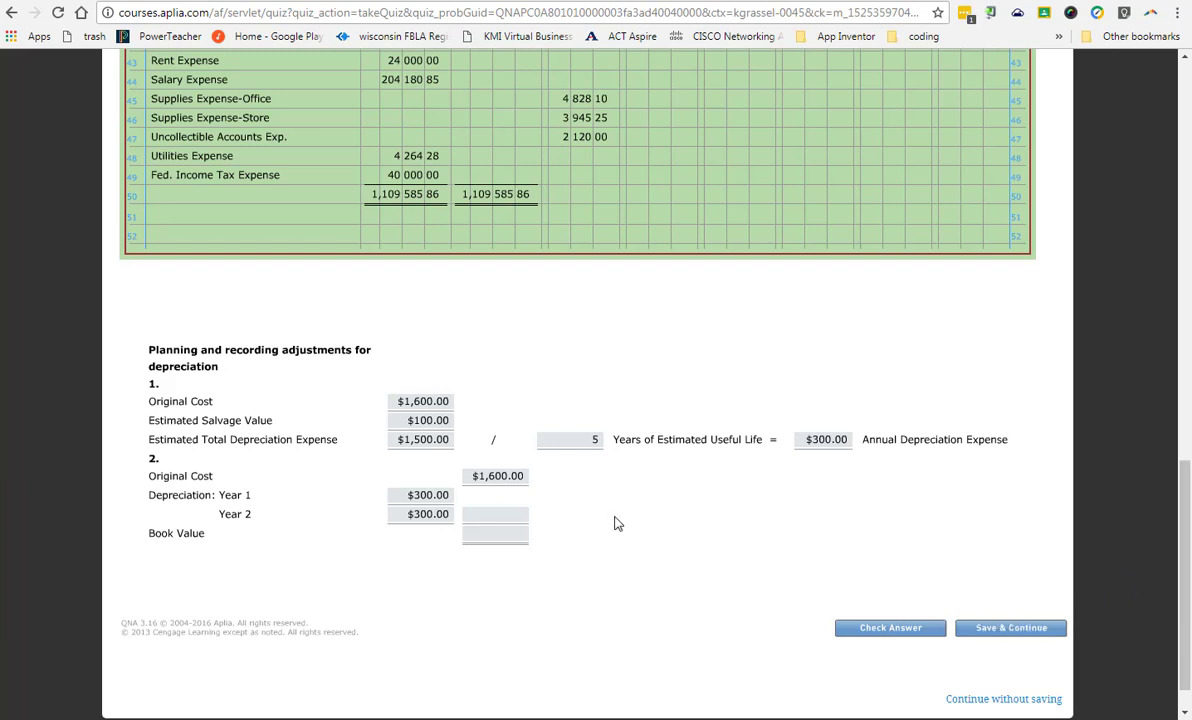
left_click(471, 514)
type("600")
left_click(585, 526)
left_click(517, 537)
type("1000")
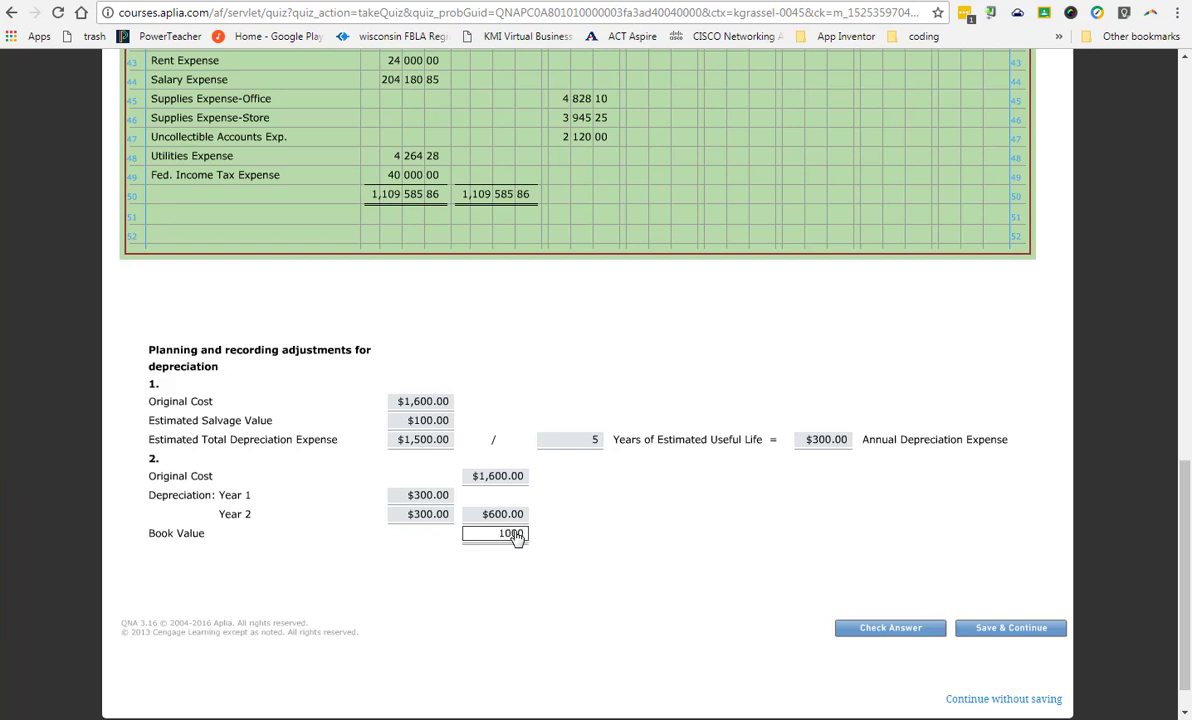
key("Tab")
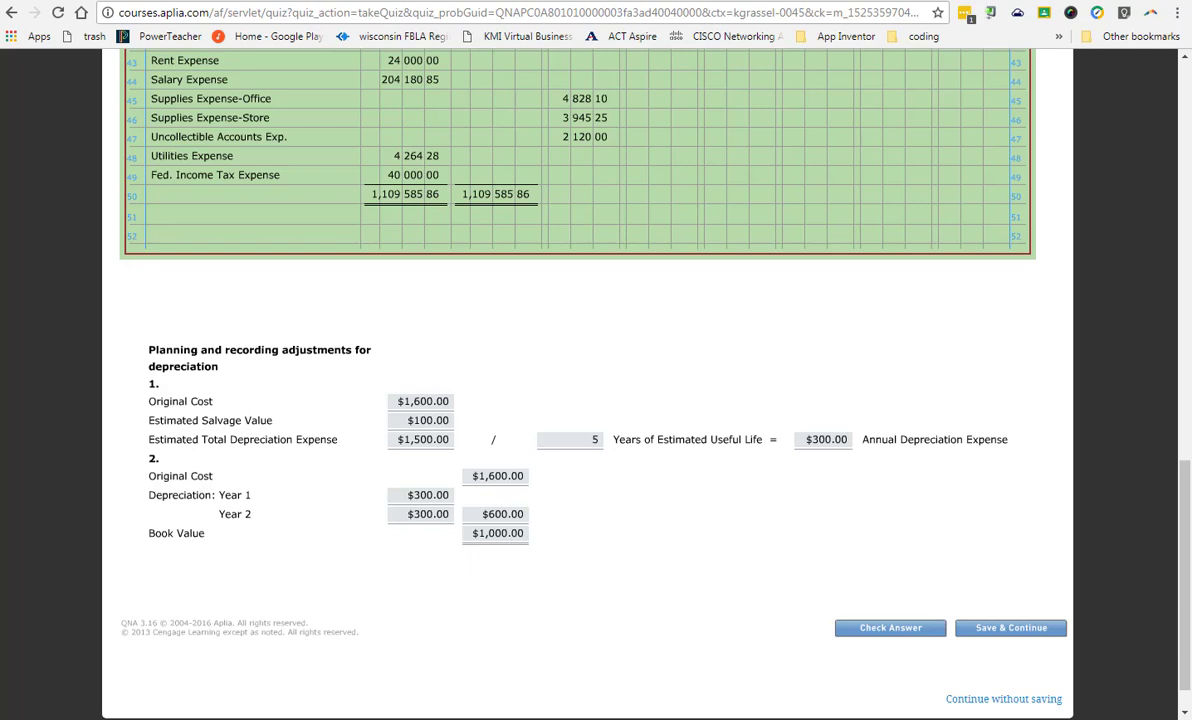
- Bring up the Work Together 14-5 instructions and move that window aside
key("alt+Tab")
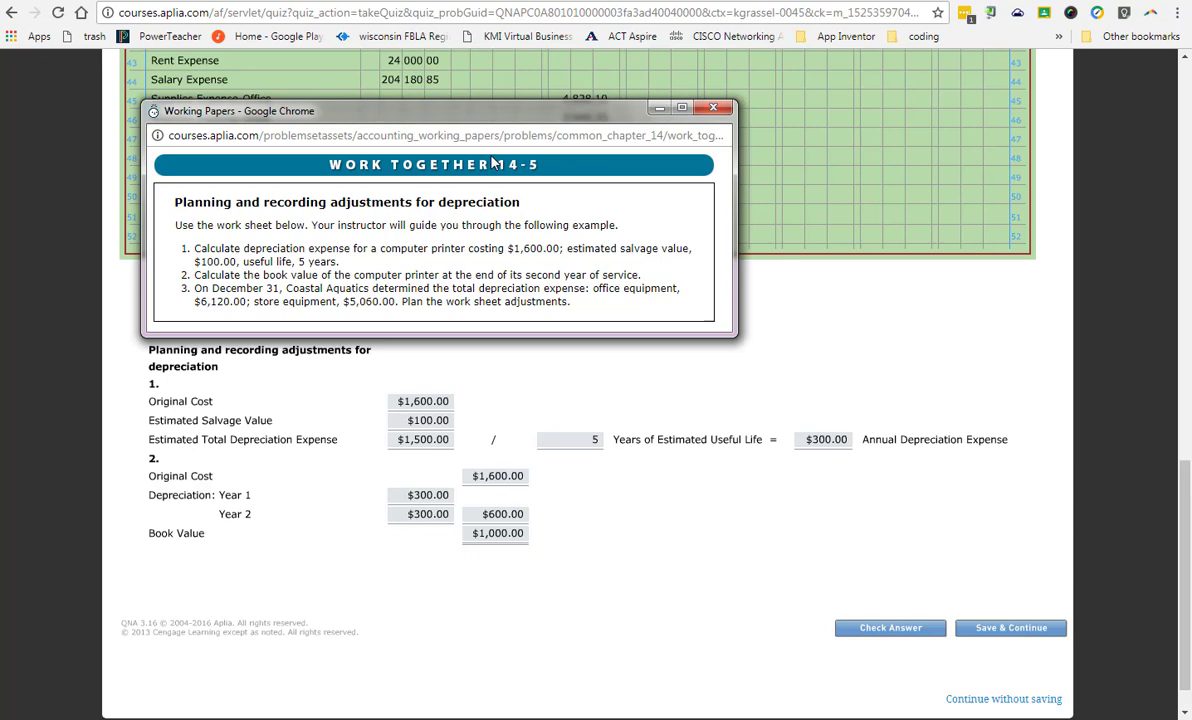
left_click_drag(393, 118, 0, 160)
- Scroll the work sheet up to show rows 8–42, including Acc. Depr.-Office Equipment
scroll(615, 345, "up", 4)
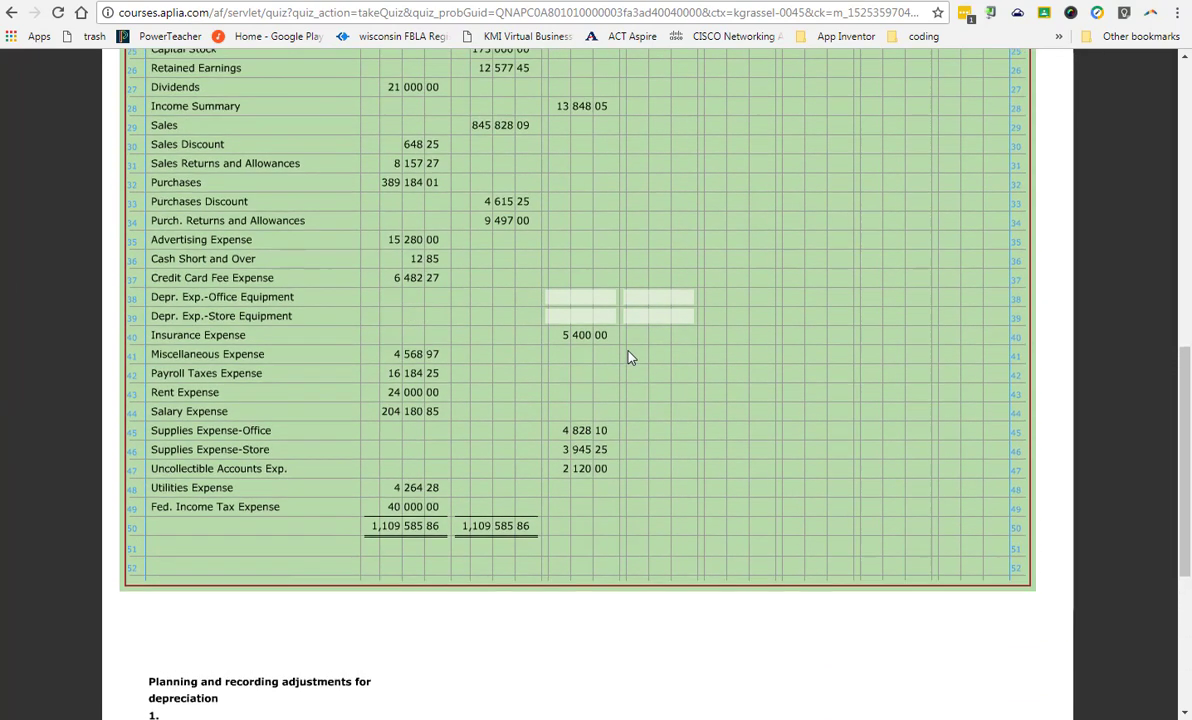
scroll(631, 360, "up", 3)
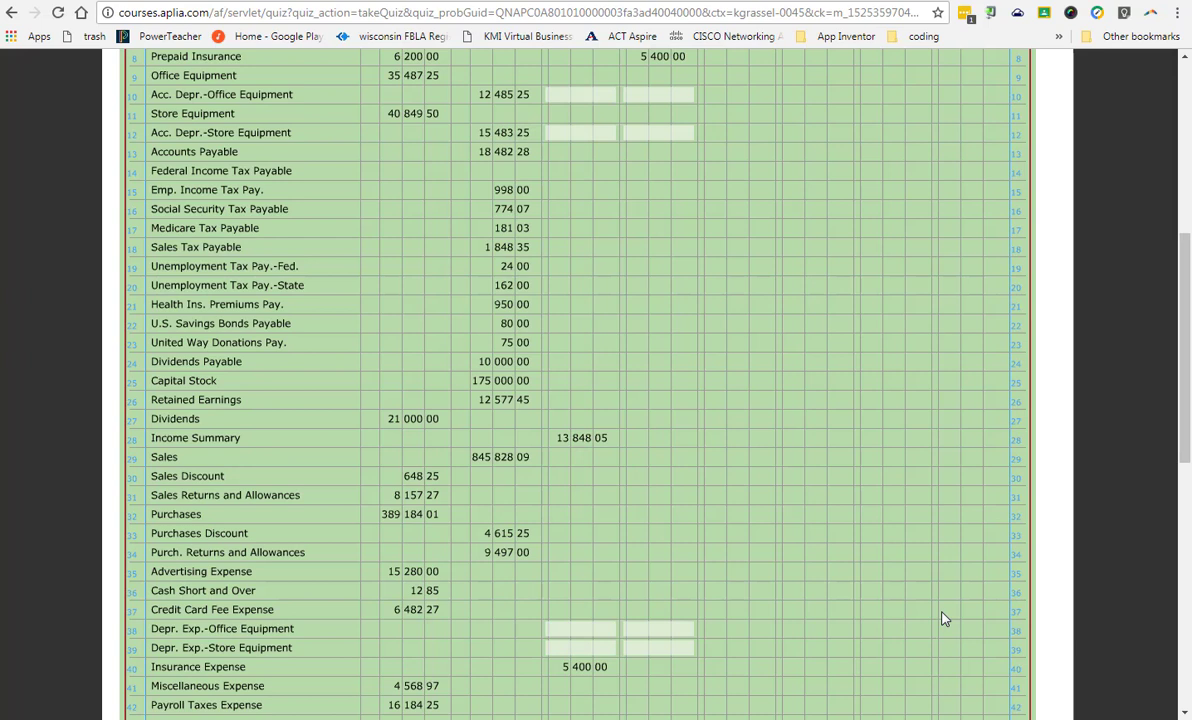
- Enter 6,120 as the Acc. Depr.-Office Equipment credit and the Depr. Exp.-Office Equipment debit
left_click(648, 100)
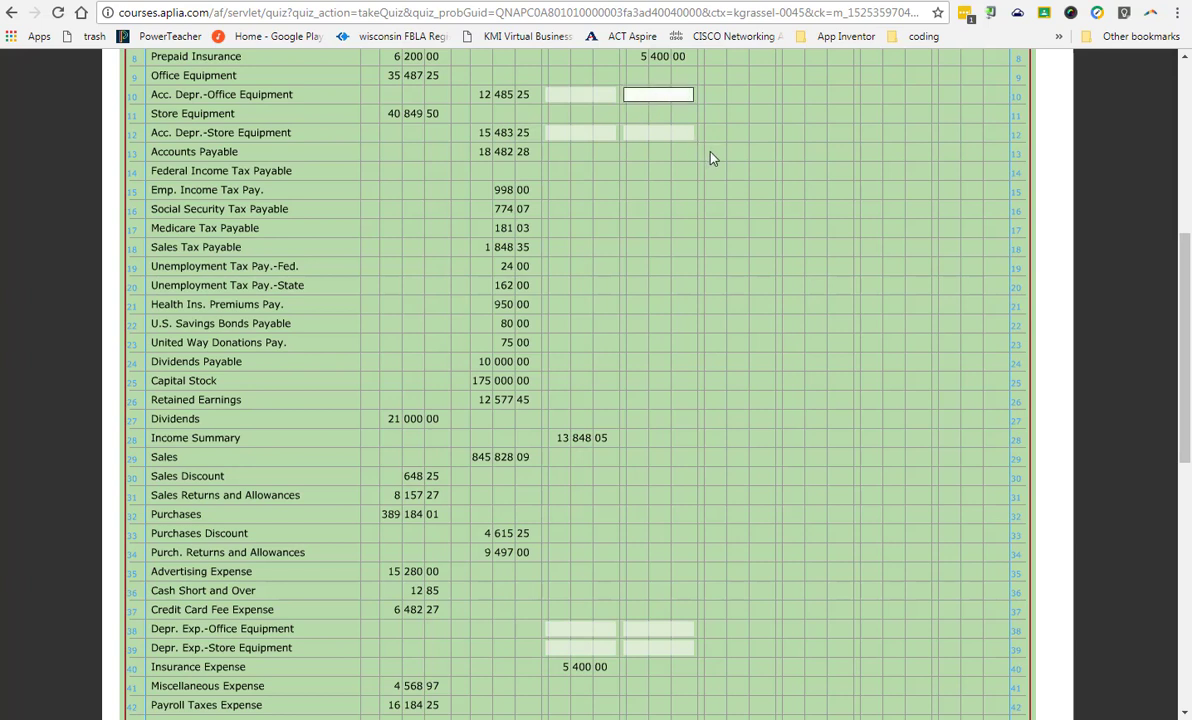
type("6120")
key("Tab")
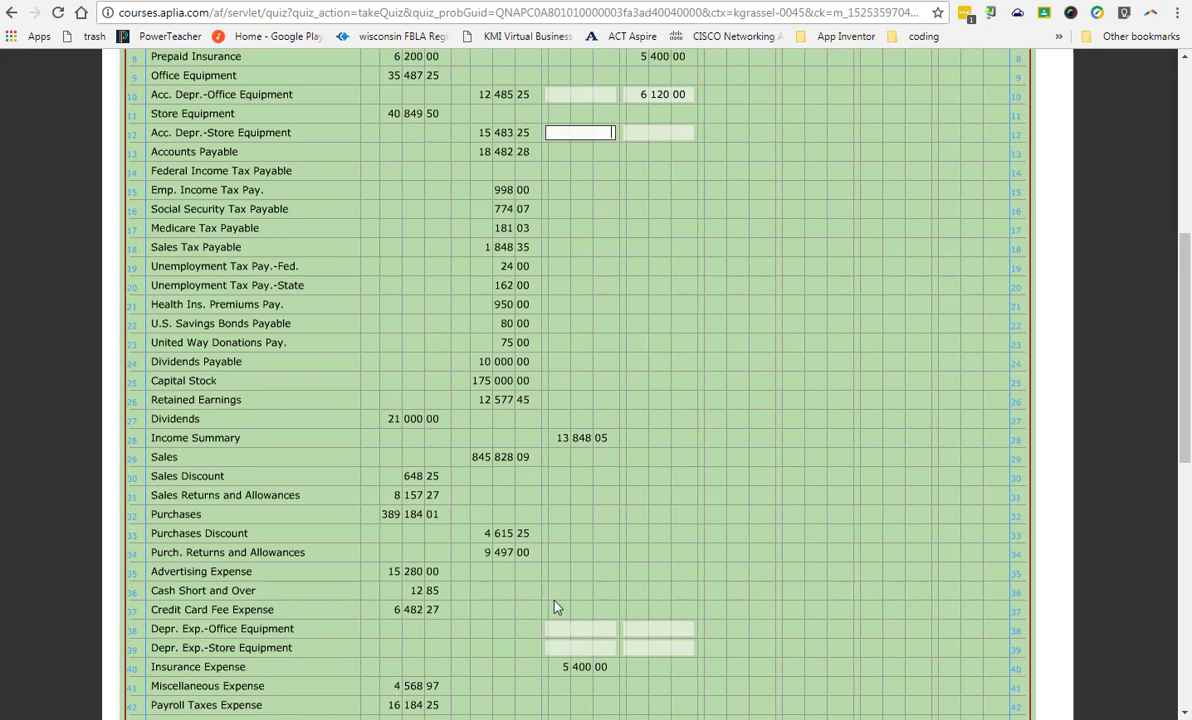
left_click(552, 633)
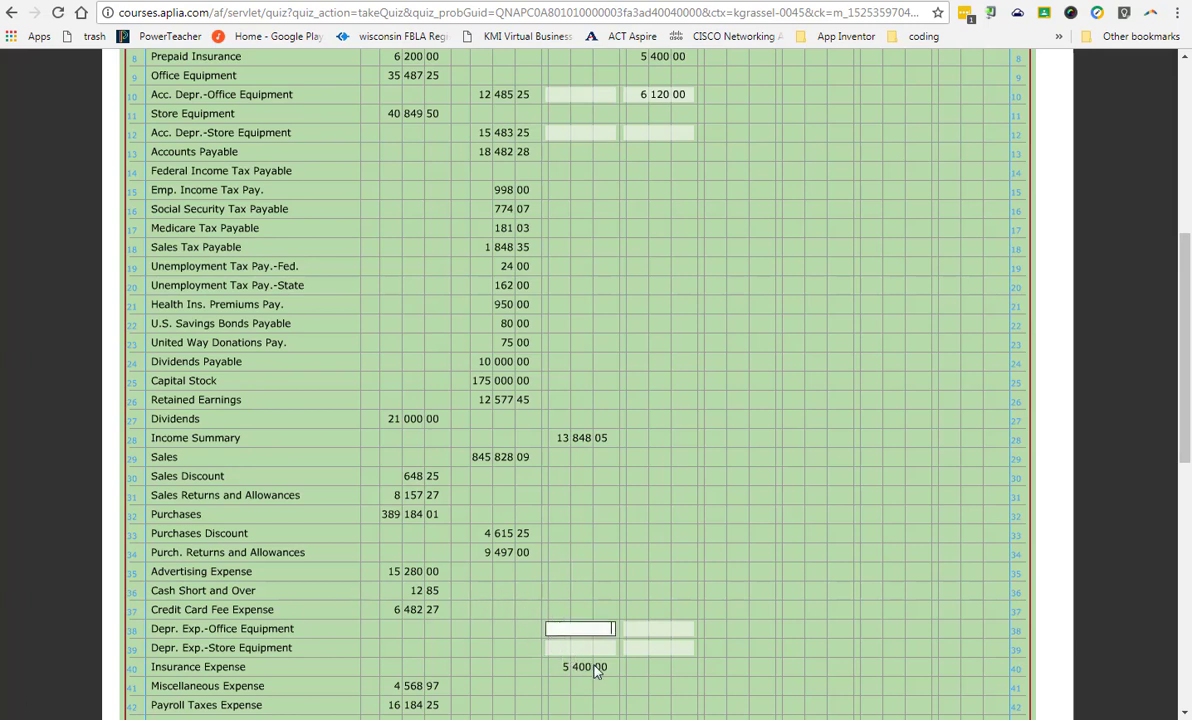
type("6 120")
key("Tab")
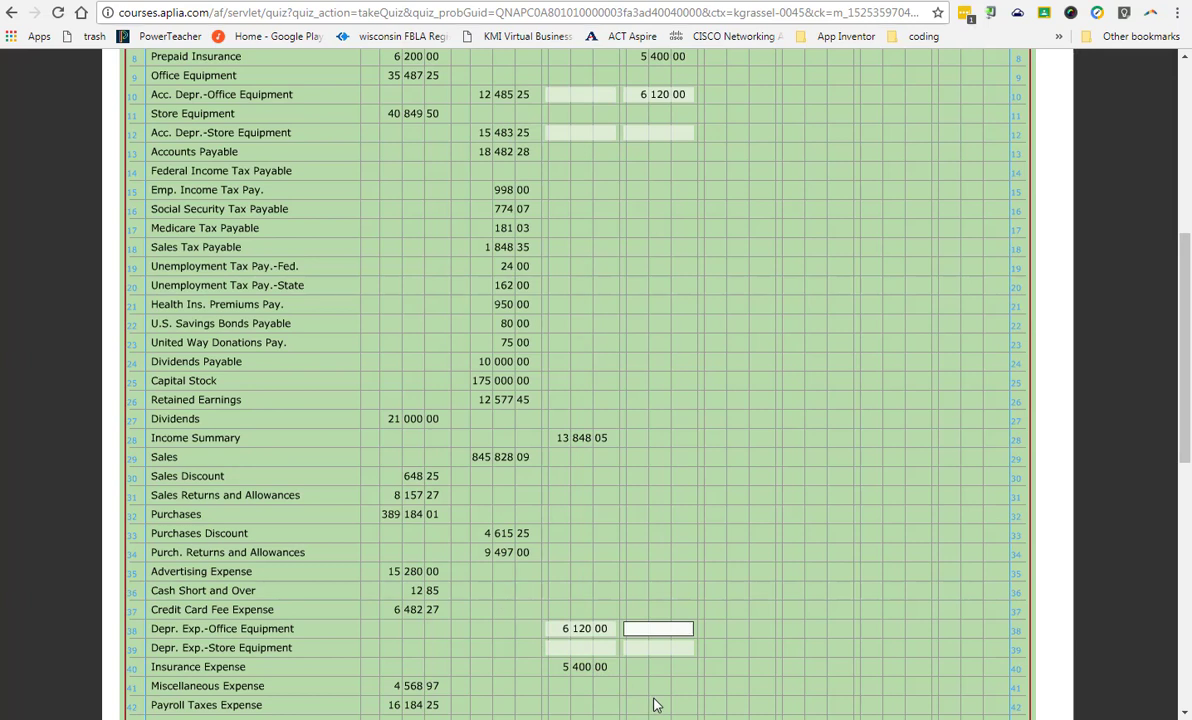
- Enter 5,060 as the Acc. Depr.-Store Equipment credit and the Depr. Exp.-Store Equipment debit
left_click(660, 134)
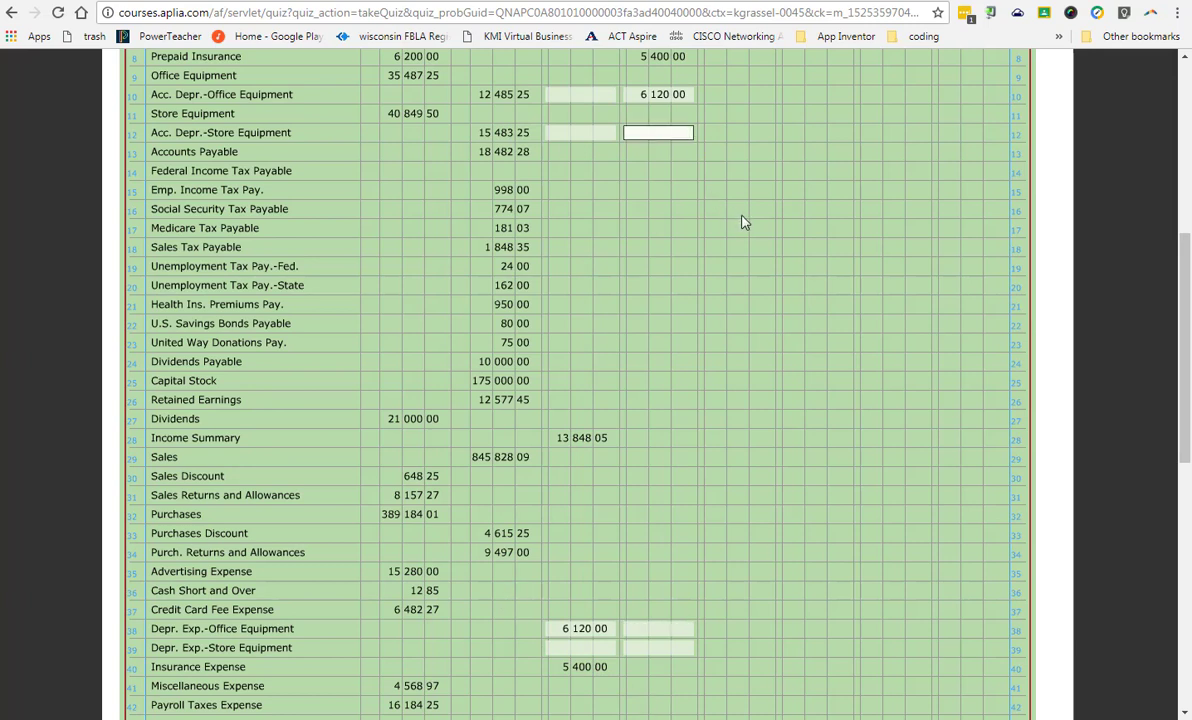
type("5060")
key("Tab")
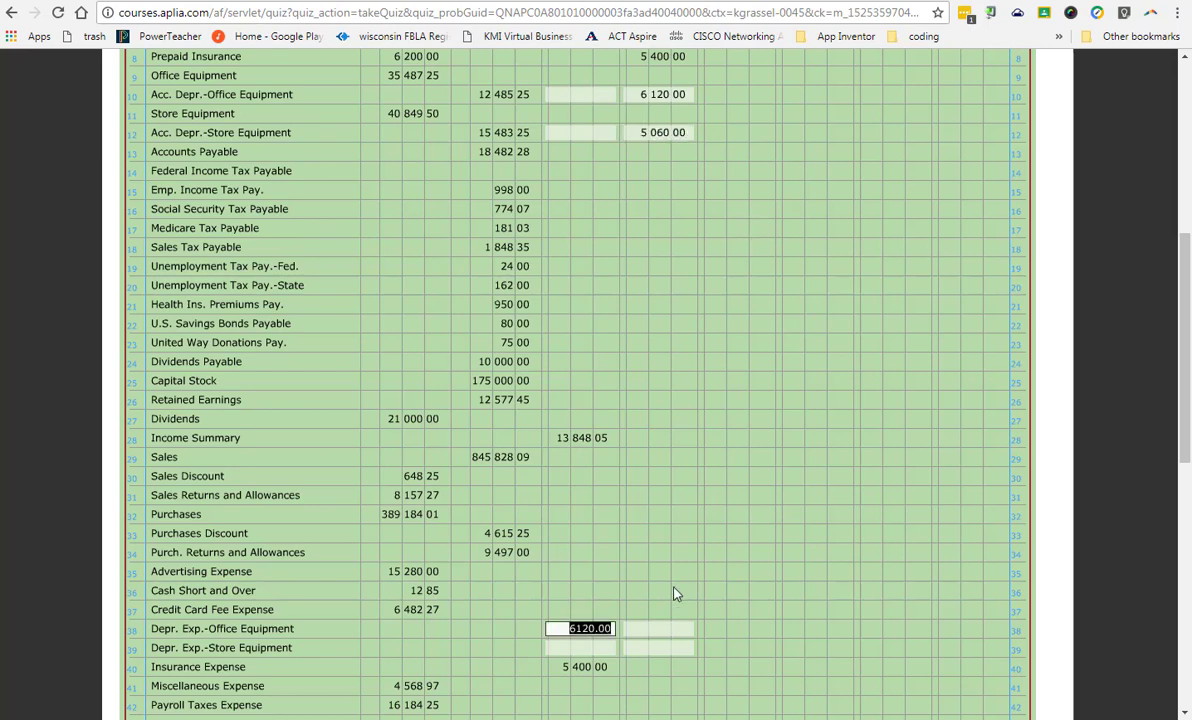
left_click(591, 649)
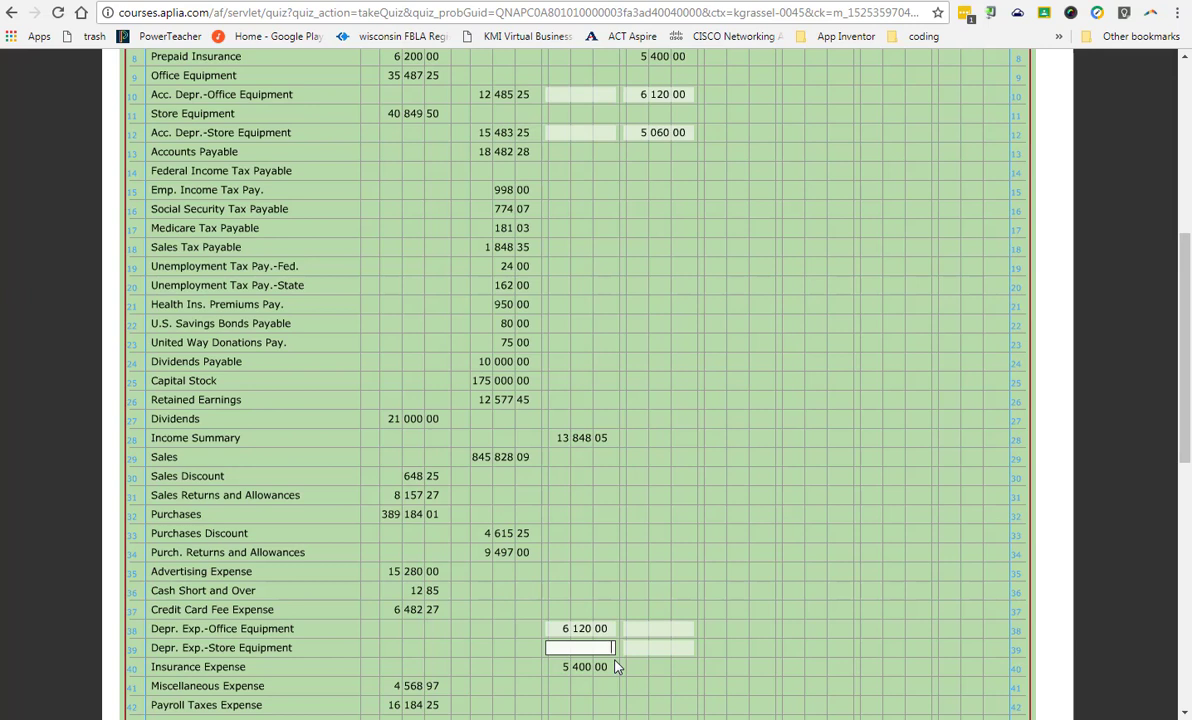
type("5060")
key("Tab")
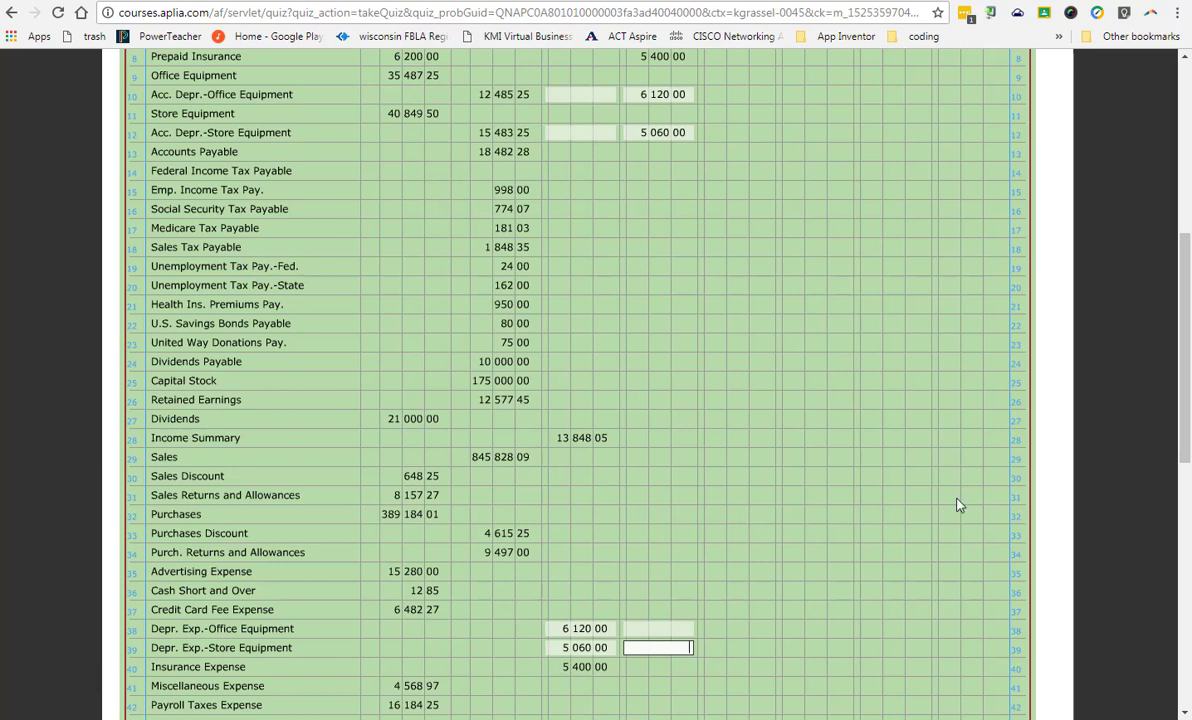
left_click(1062, 497)
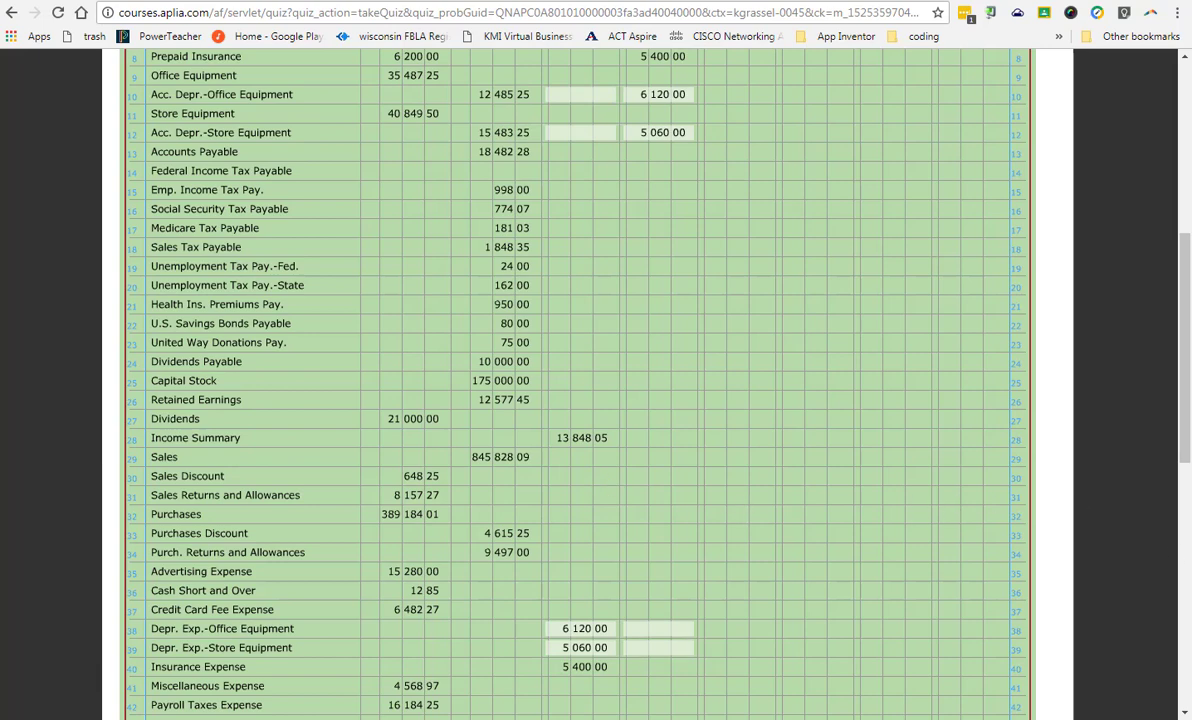
- Check the answers and review the correct marks on the depreciation rows and planning form
scroll(1175, 655, "down", 7)
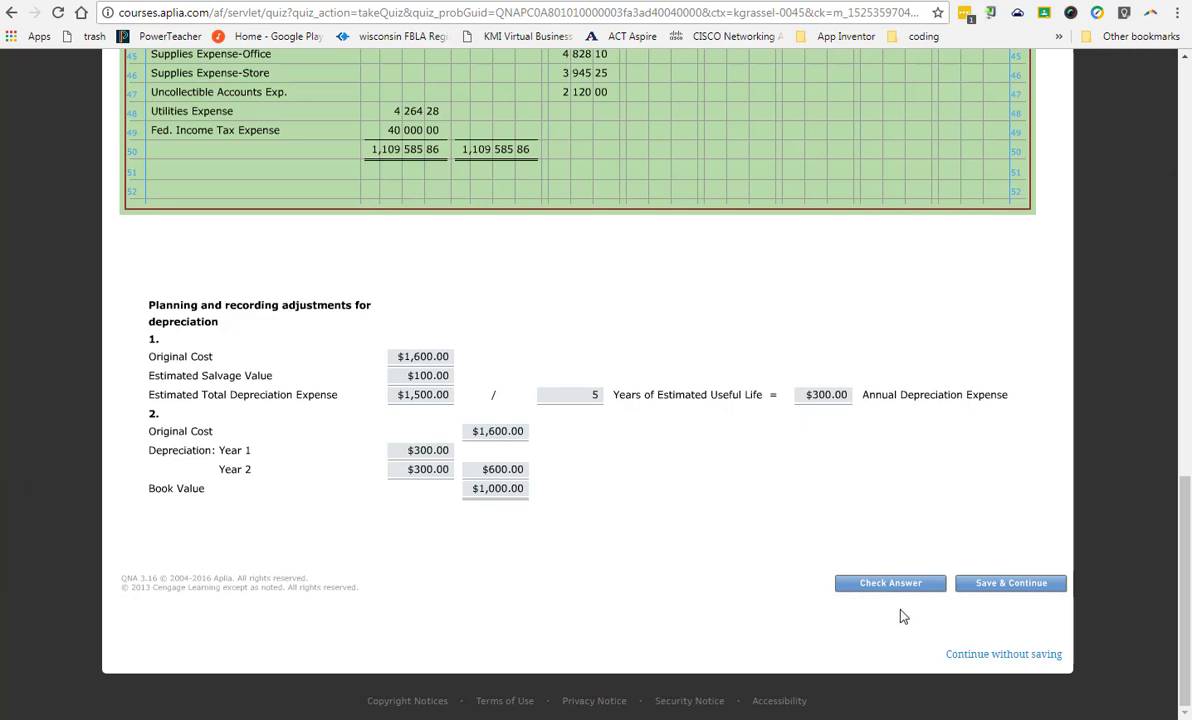
left_click(917, 588)
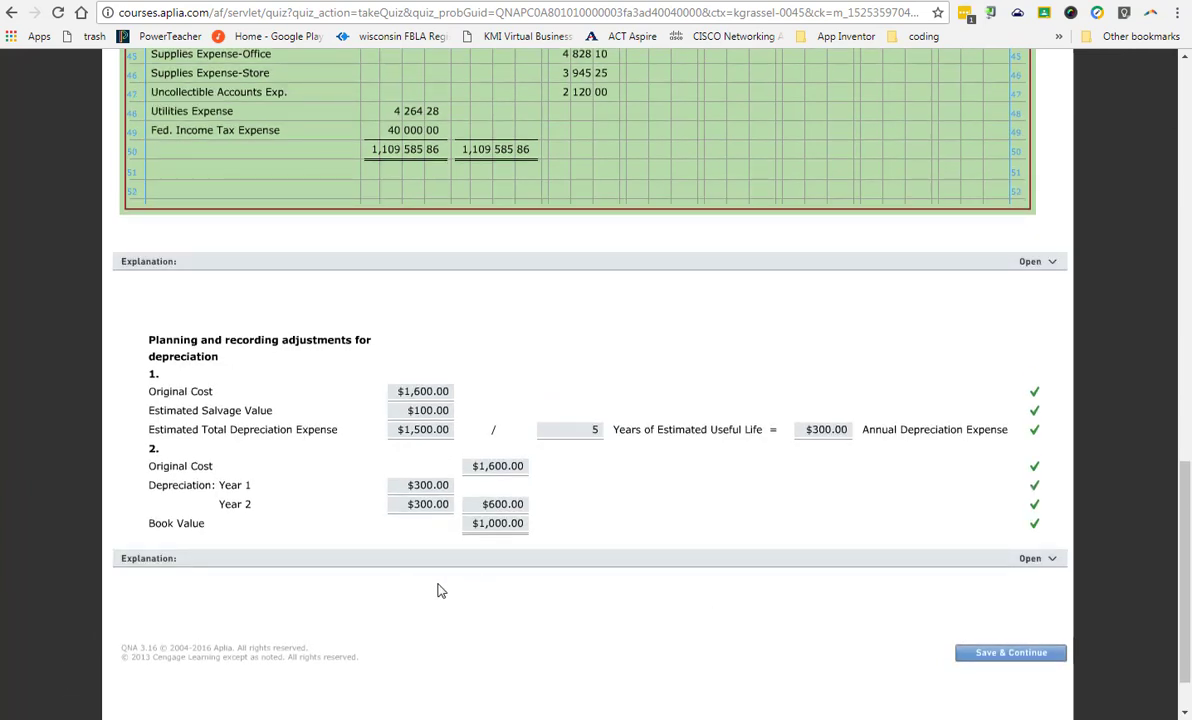
scroll(437, 590, "up", 8)
scroll(437, 590, "down", 4)
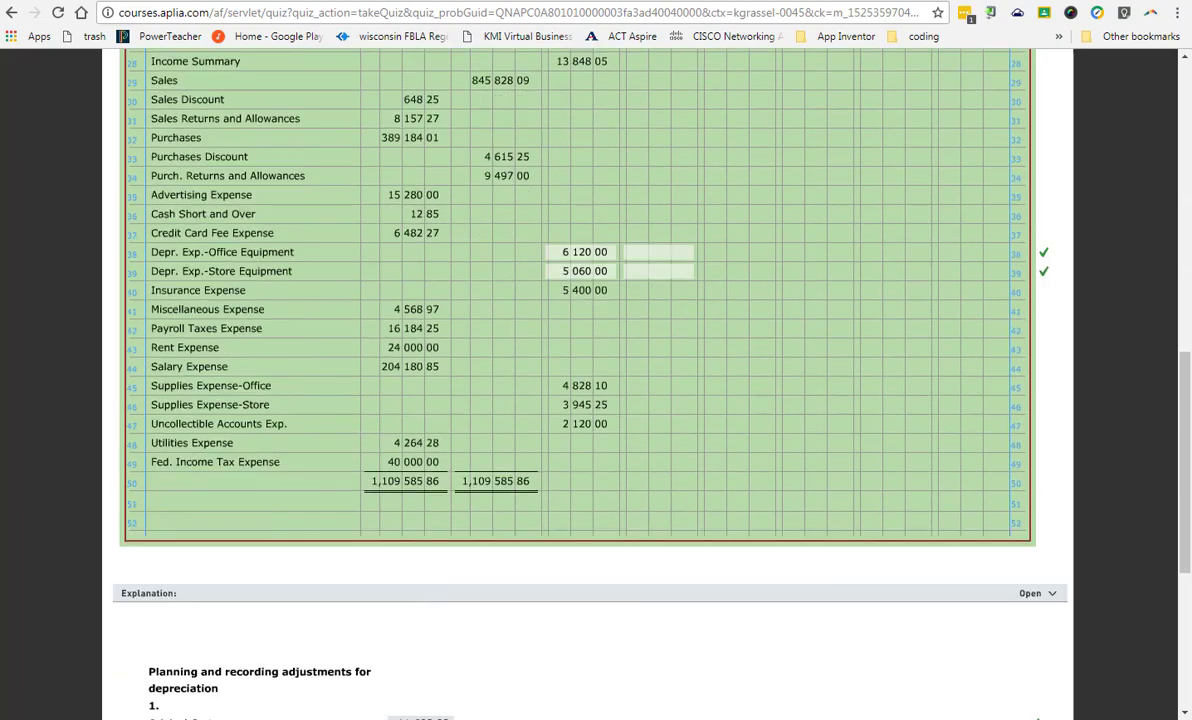